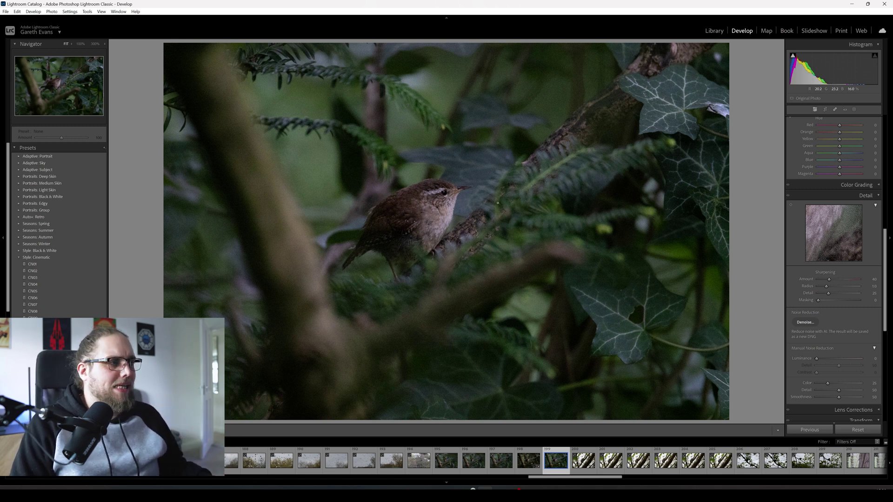
- Run AI Denoise on the wren photo at amount 50 and create the enhanced DNG as a stack
{"action": "scroll", "coordinate": [806, 228], "scroll_direction": "up", "scroll_amount": 2}
{"action": "scroll", "coordinate": [805, 227], "scroll_direction": "down", "scroll_amount": 4}
{"action": "scroll", "coordinate": [807, 230], "scroll_direction": "up", "scroll_amount": 2}
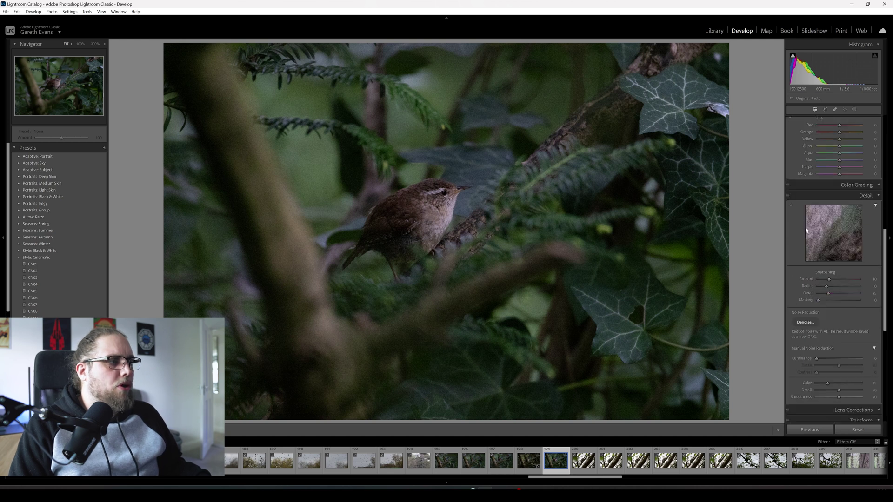
{"action": "scroll", "coordinate": [806, 230], "scroll_direction": "down", "scroll_amount": 2}
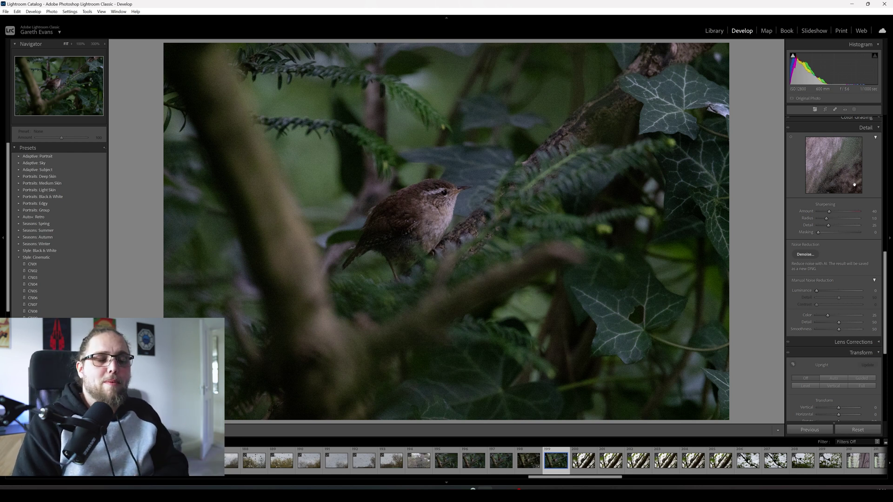
{"action": "left_click", "coordinate": [807, 255]}
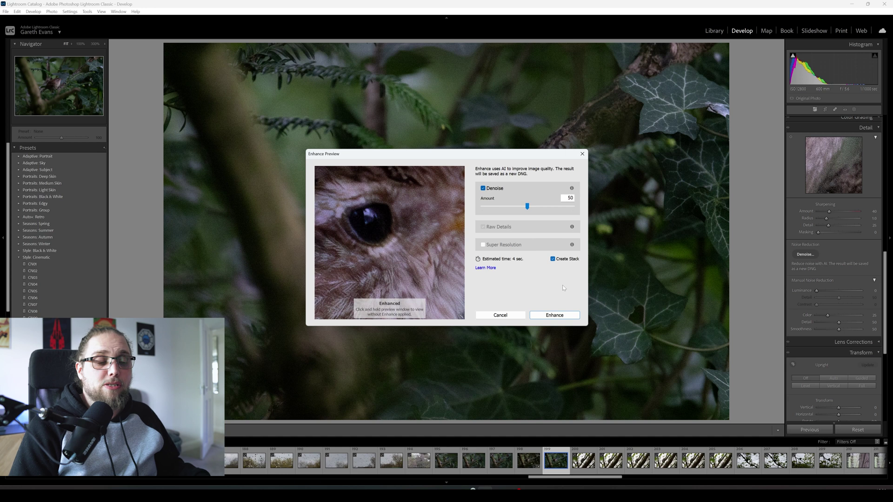
{"action": "left_click", "coordinate": [561, 316]}
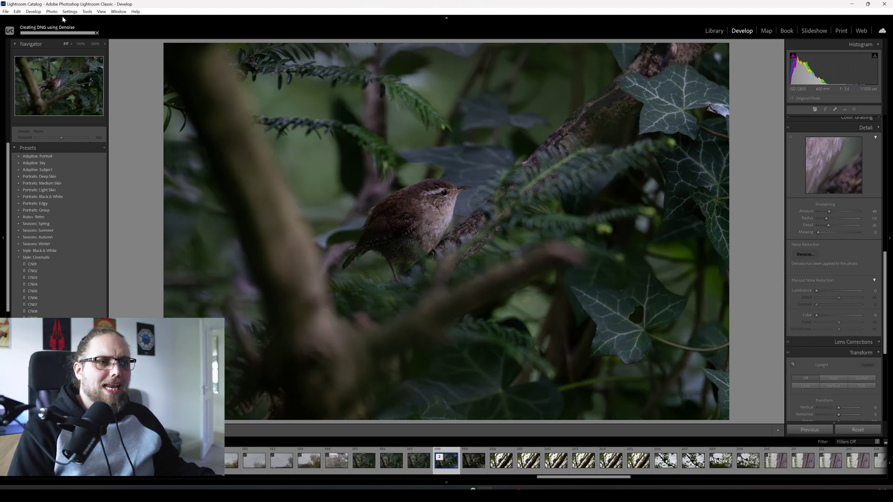
- Compare the noise and feather detail of the original and denoised wren photos at 100% zoom
{"action": "left_click", "coordinate": [440, 461]}
{"action": "left_click", "coordinate": [466, 467]}
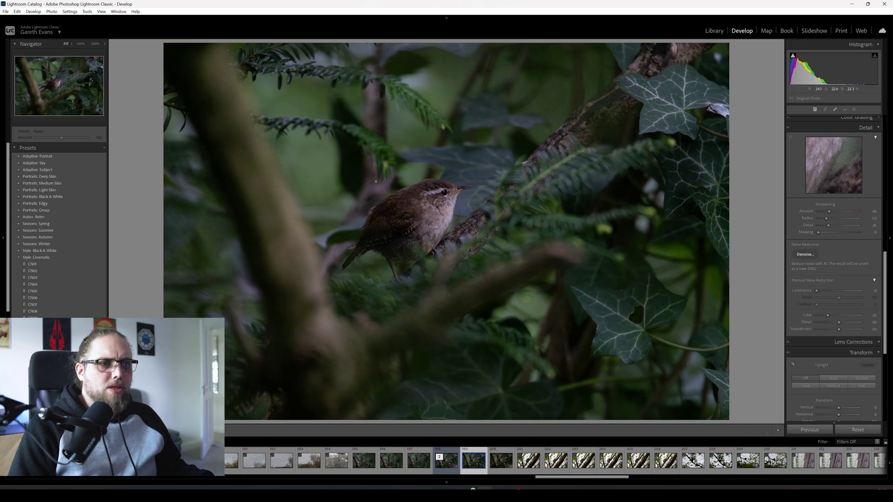
{"action": "left_click", "coordinate": [311, 153]}
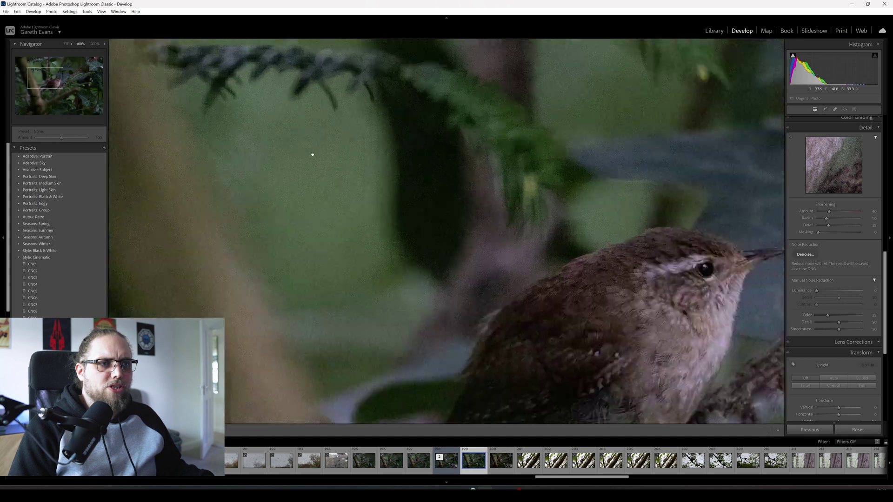
{"action": "left_click_drag", "start_coordinate": [348, 211], "coordinate": [333, 144]}
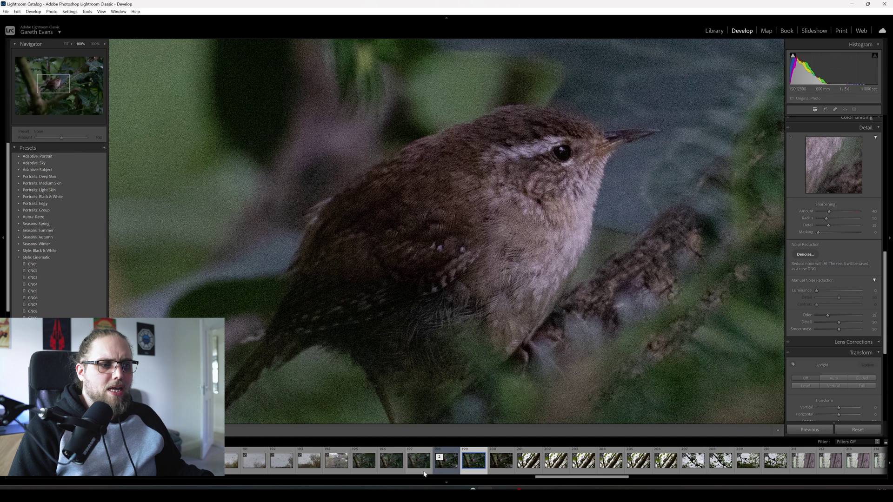
{"action": "left_click", "coordinate": [440, 469]}
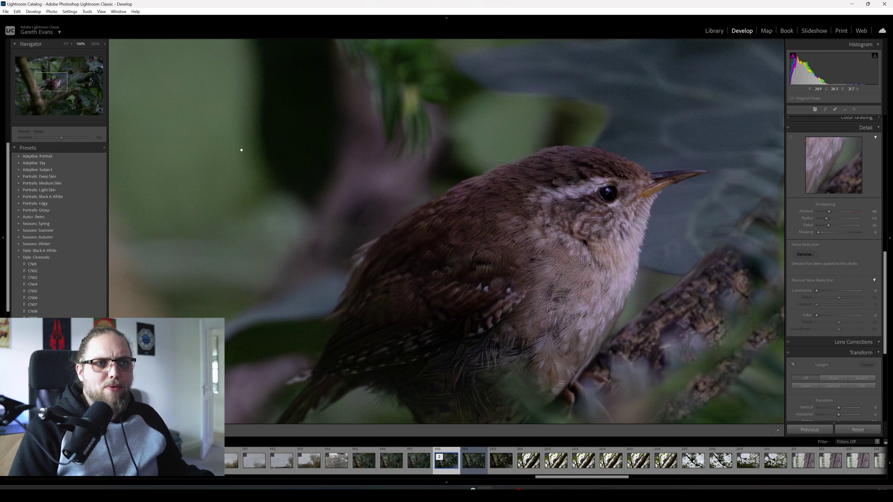
{"action": "left_click_drag", "start_coordinate": [239, 150], "coordinate": [492, 364]}
{"action": "left_click_drag", "start_coordinate": [453, 160], "coordinate": [342, 93]}
{"action": "left_click_drag", "start_coordinate": [465, 232], "coordinate": [465, 123]}
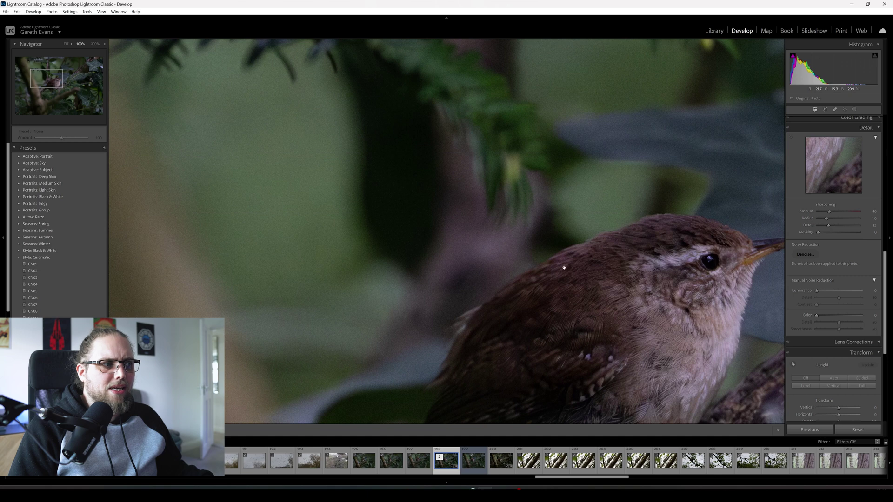
{"action": "left_click_drag", "start_coordinate": [560, 289], "coordinate": [441, 119]}
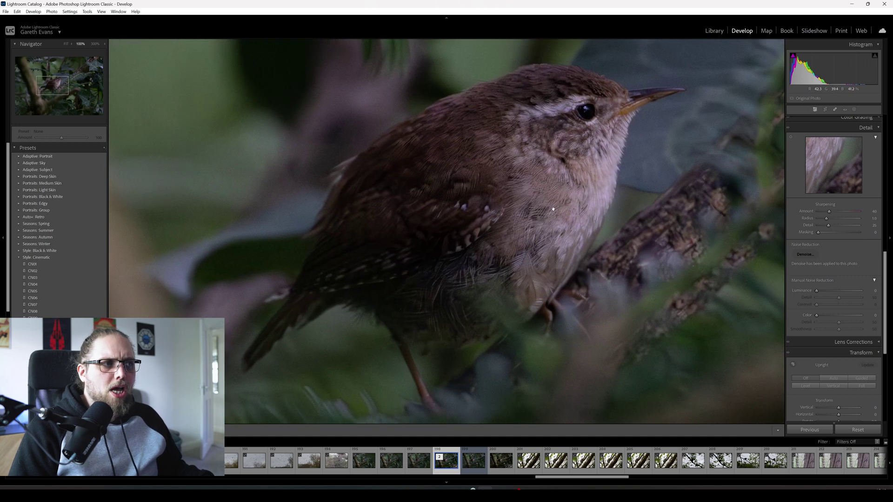
{"action": "left_click", "coordinate": [503, 194]}
{"action": "left_click", "coordinate": [503, 194]}
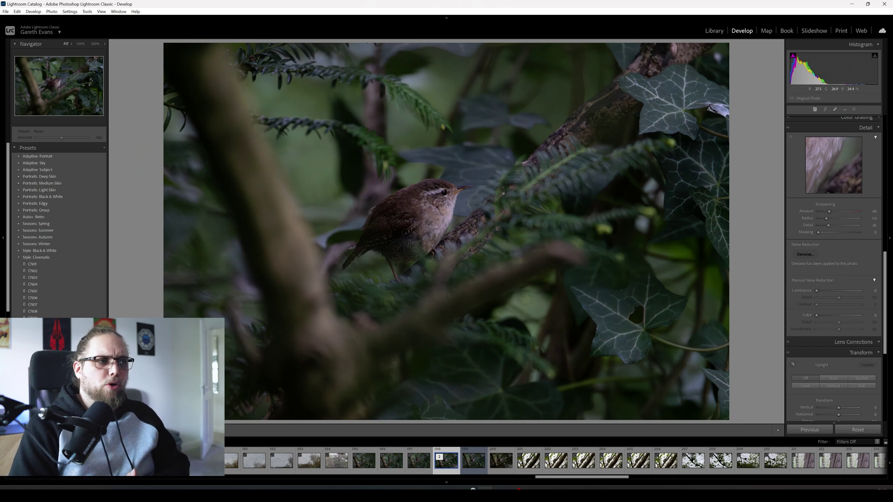
{"action": "left_click", "coordinate": [478, 464]}
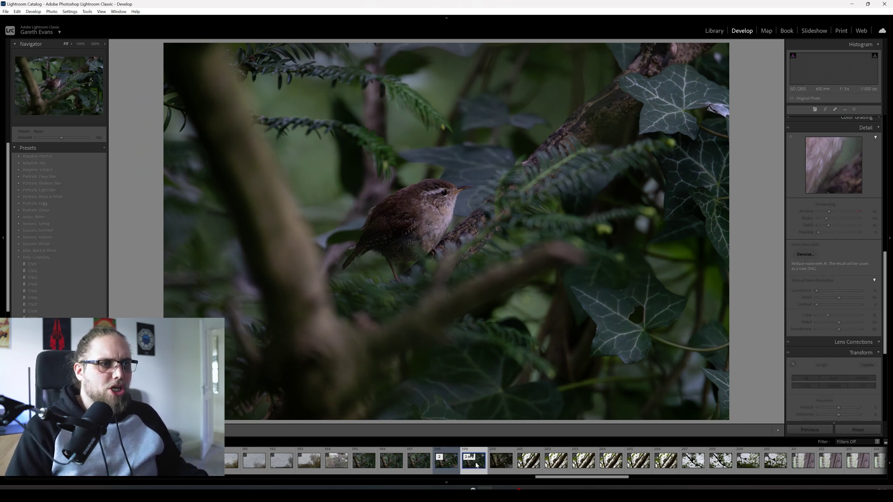
{"action": "left_click", "coordinate": [447, 464]}
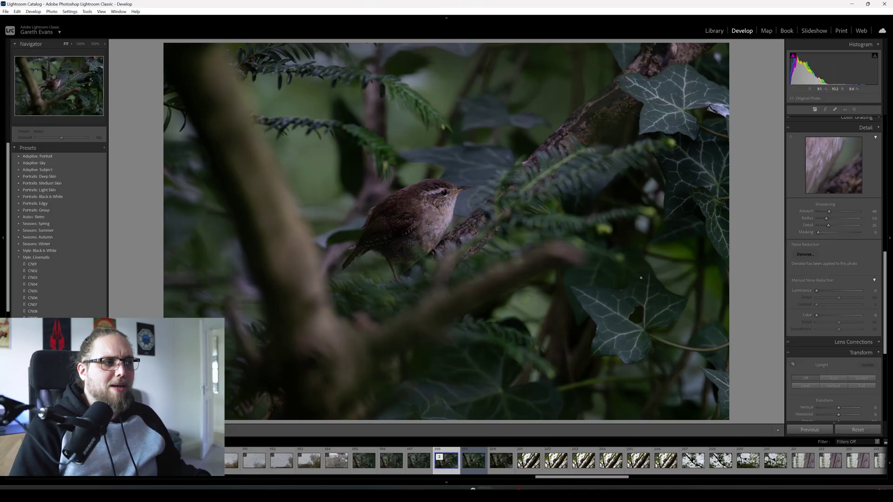
- Adjust the basic tone of the denoised wren photo
{"action": "scroll", "coordinate": [800, 291], "scroll_direction": "up", "scroll_amount": 10}
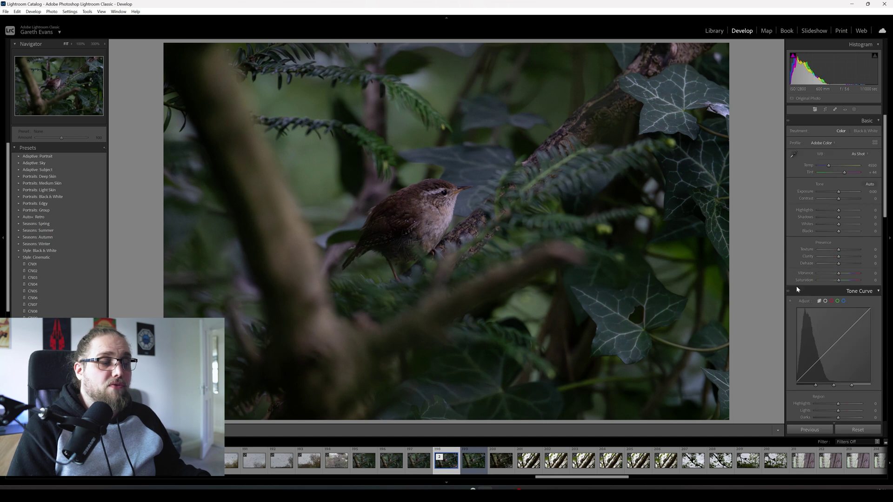
{"action": "mouse_move", "coordinate": [837, 203]}
{"action": "left_mouse_down"}
{"action": "mouse_move", "coordinate": [831, 219]}
{"action": "mouse_move", "coordinate": [844, 212]}
{"action": "left_mouse_up"}
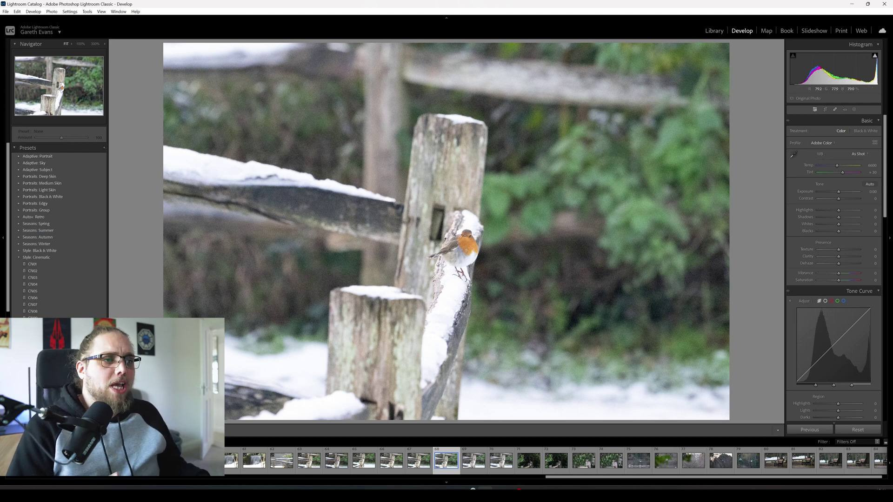
- Run AI Denoise on the snowy robin photo at amount 50, stacking the new DNG with the original
{"action": "left_click", "coordinate": [458, 238]}
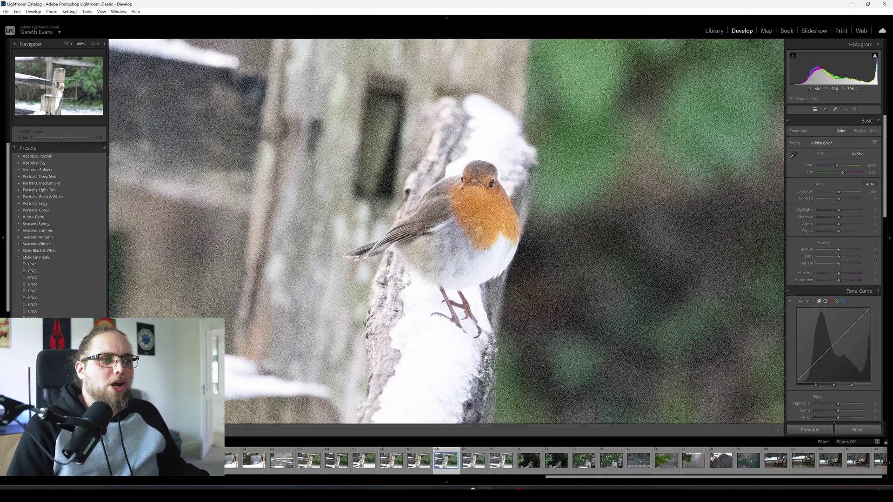
{"action": "left_click", "coordinate": [473, 240]}
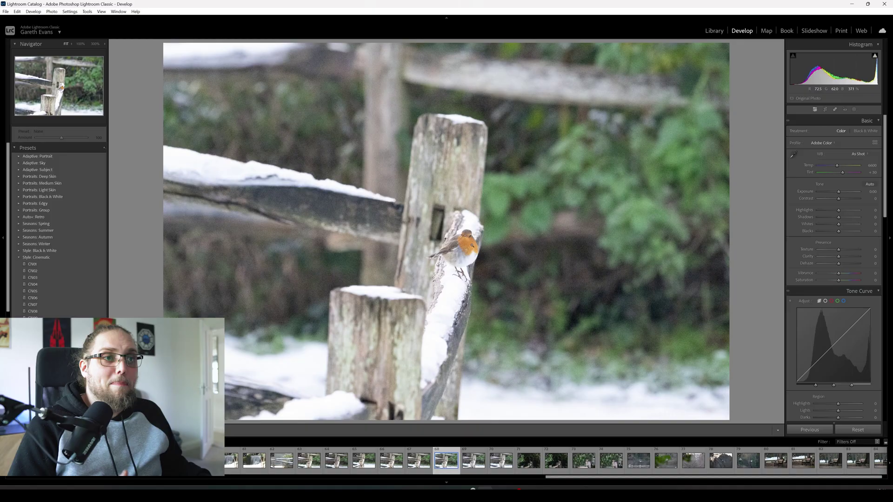
{"action": "scroll", "coordinate": [802, 226], "scroll_direction": "down", "scroll_amount": 10}
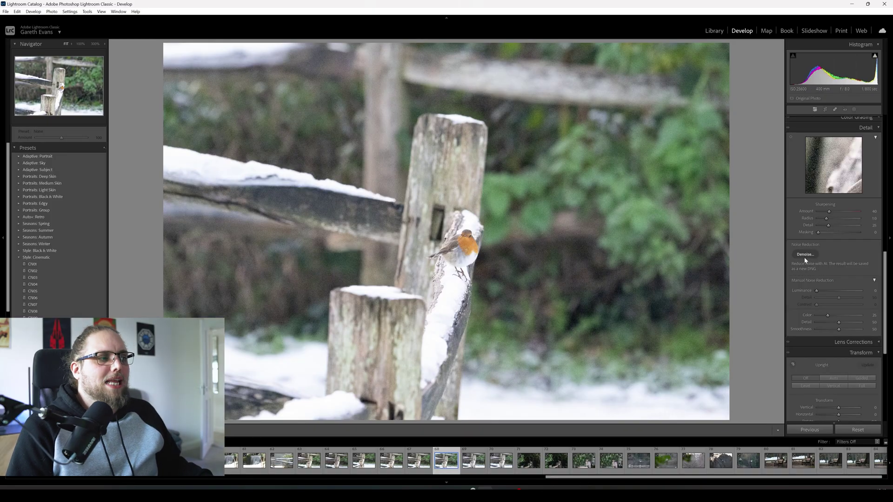
{"action": "left_click", "coordinate": [804, 255]}
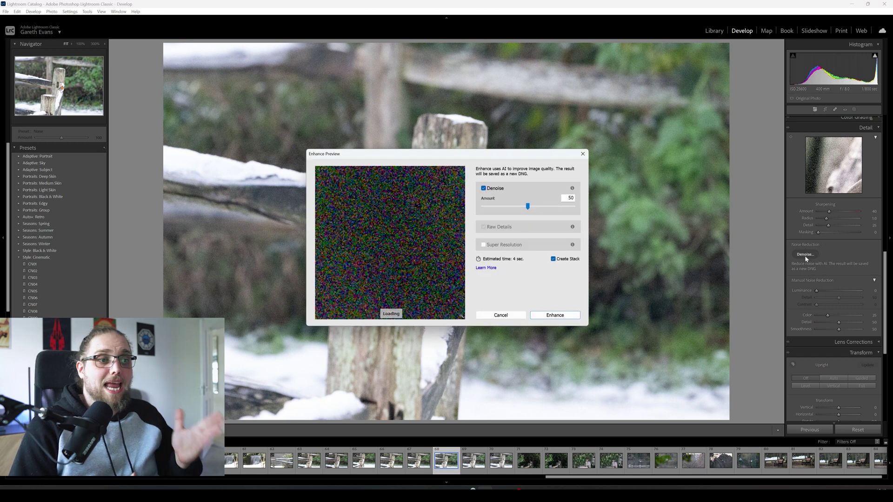
{"action": "left_click", "coordinate": [555, 315]}
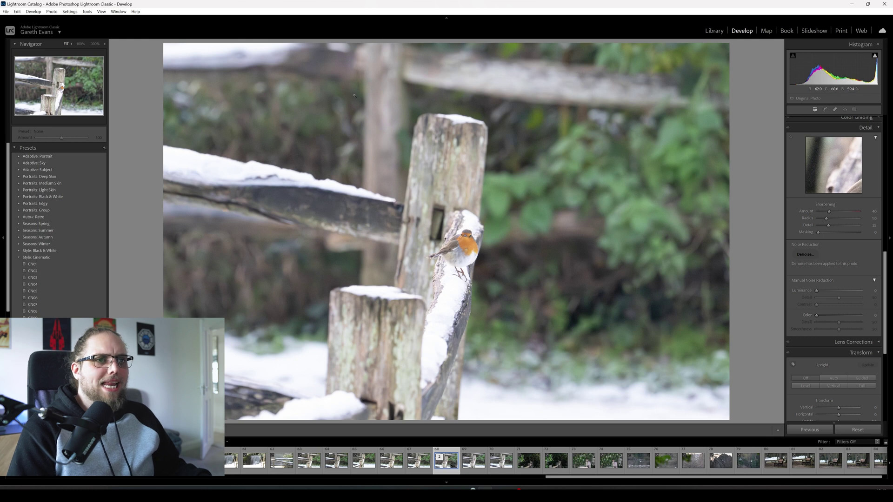
- Compare the denoised robin photo with its noisy original at 100% zoom, checking the bird, post and background
{"action": "left_click", "coordinate": [462, 272]}
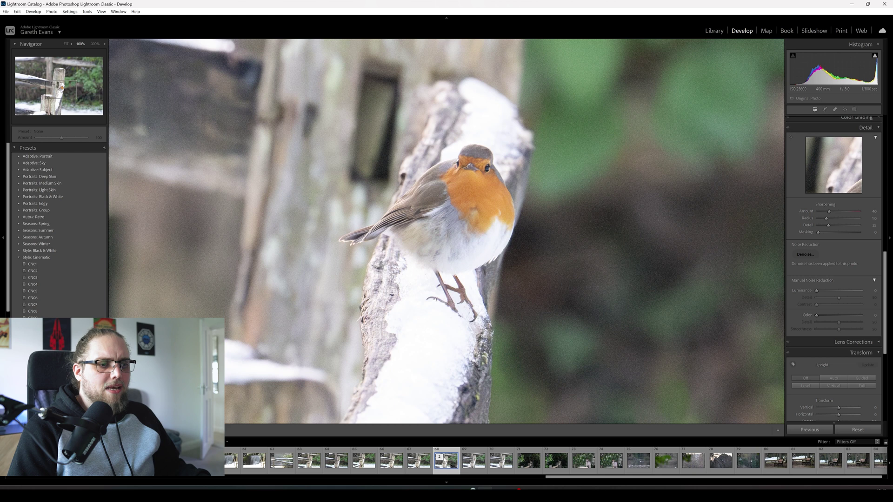
{"action": "left_click", "coordinate": [440, 460]}
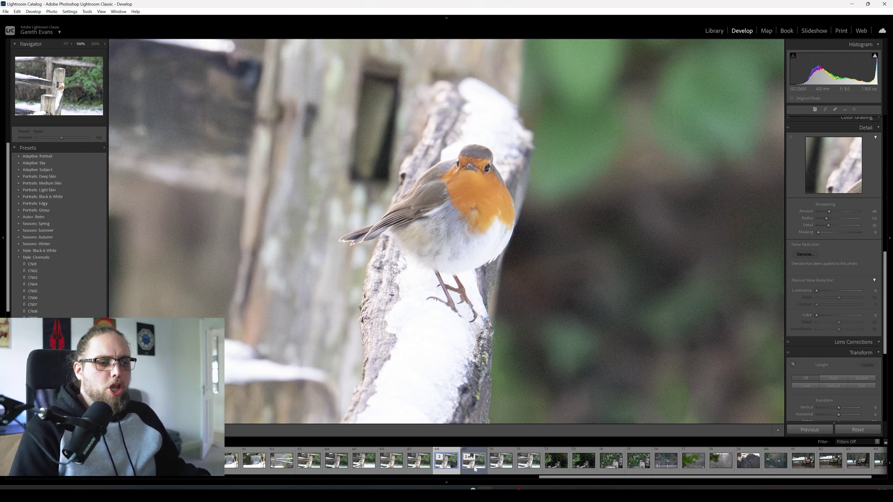
{"action": "left_click", "coordinate": [475, 467]}
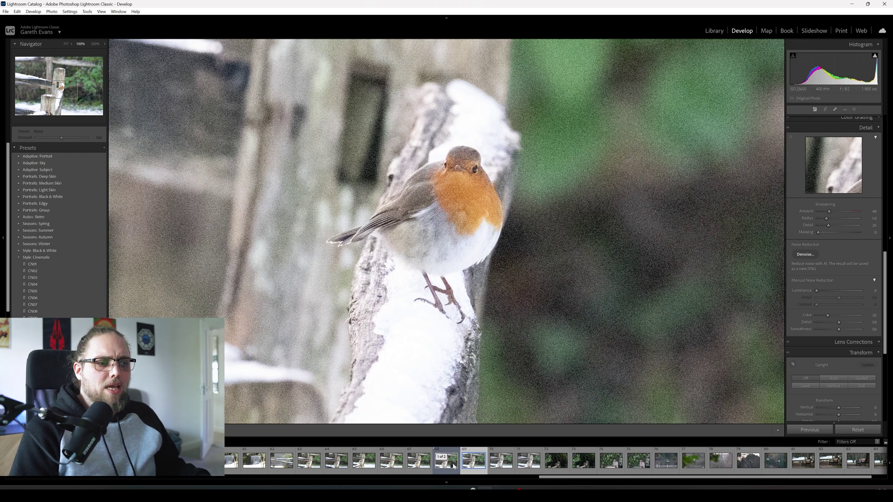
{"action": "key", "text": "Left"}
{"action": "left_click_drag", "start_coordinate": [466, 313], "coordinate": [452, 313]}
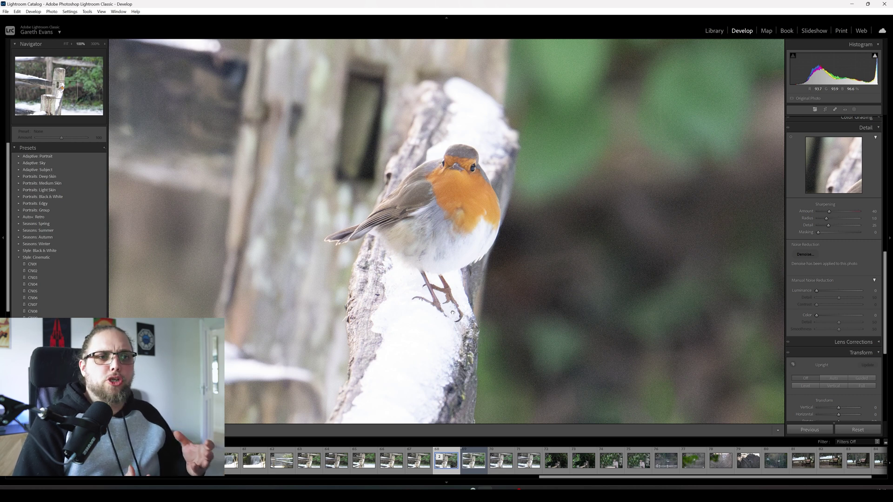
{"action": "left_click", "coordinate": [471, 461]}
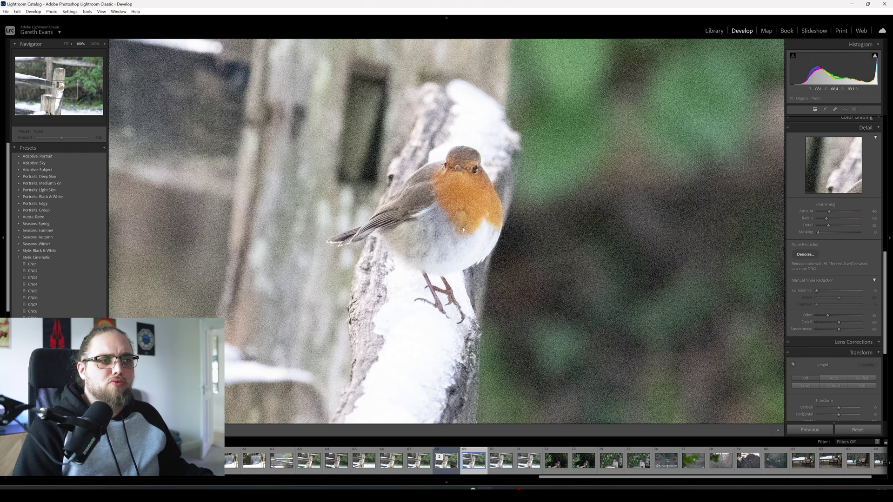
{"action": "left_click_drag", "start_coordinate": [463, 229], "coordinate": [474, 260]}
{"action": "left_click_drag", "start_coordinate": [418, 370], "coordinate": [421, 333]}
{"action": "key", "text": "Left"}
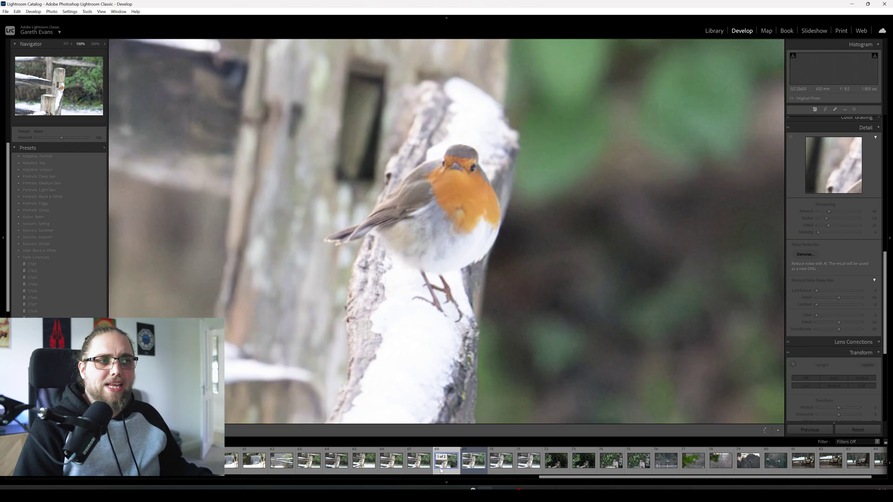
{"action": "left_click", "coordinate": [474, 273]}
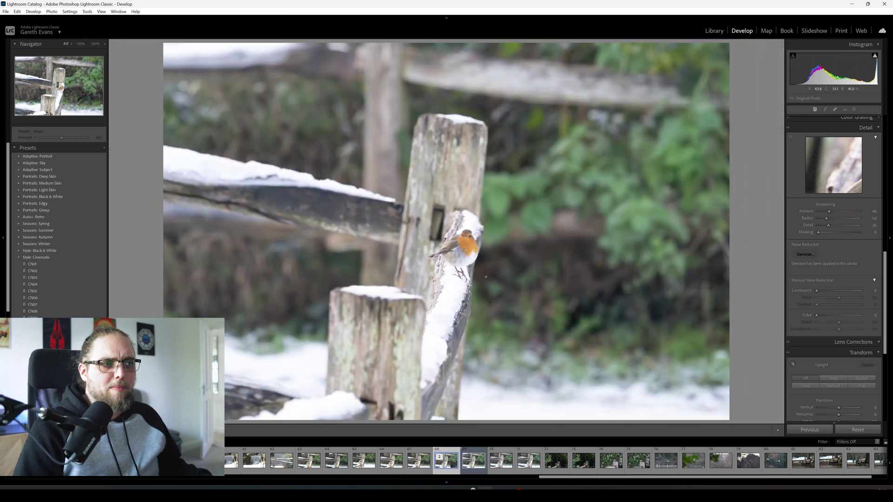
- Add a radial gradient mask centred on the robin and invert it to cover the surroundings
{"action": "scroll", "coordinate": [828, 186], "scroll_direction": "up", "scroll_amount": 10}
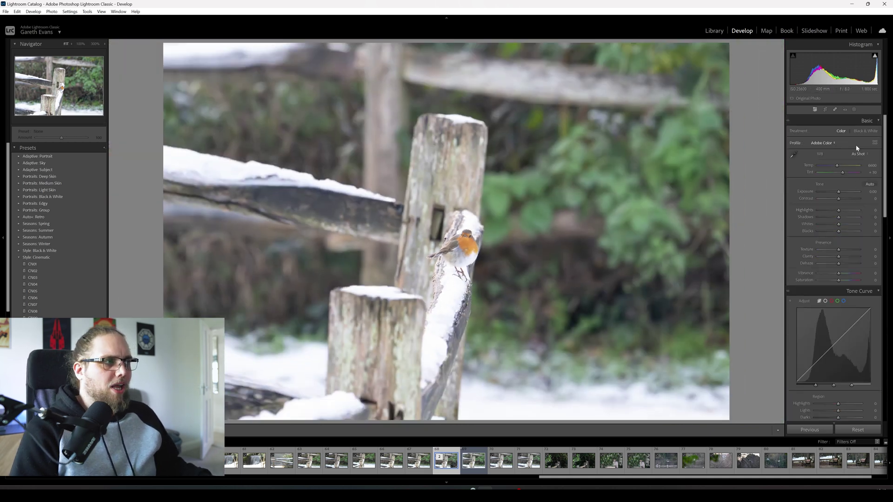
{"action": "left_click", "coordinate": [854, 109]}
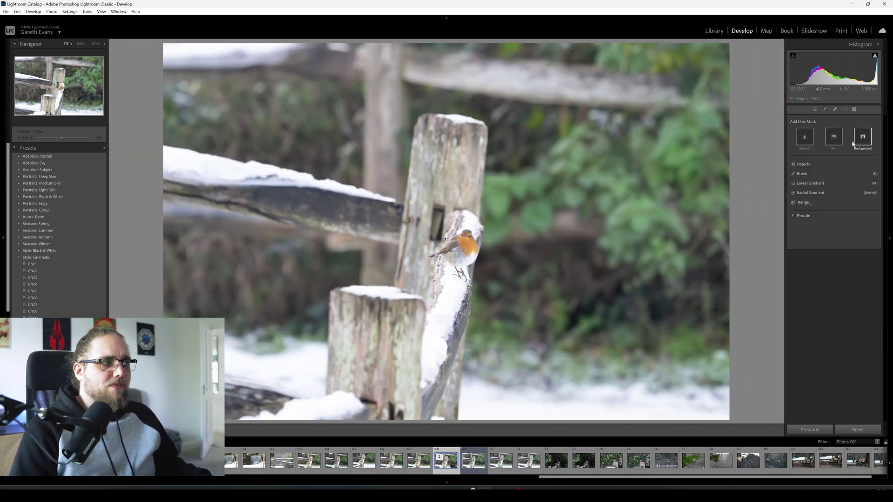
{"action": "left_click", "coordinate": [823, 192]}
{"action": "left_click_drag", "start_coordinate": [462, 249], "coordinate": [502, 289]}
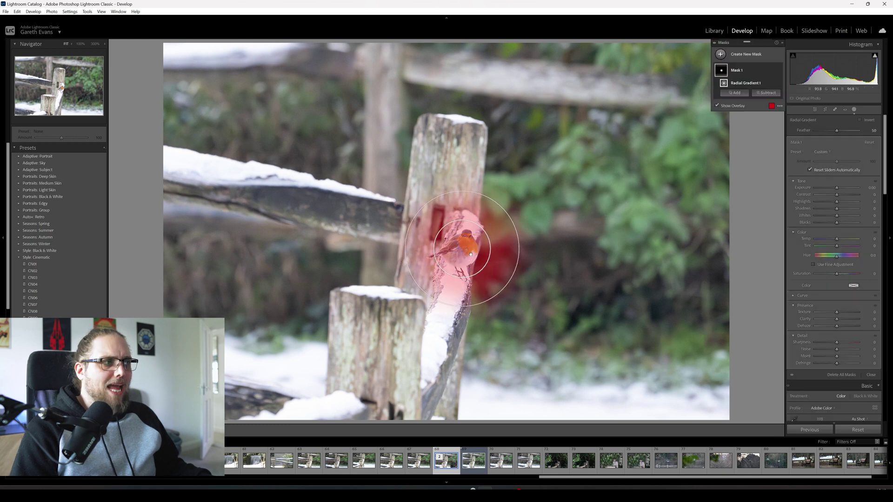
{"action": "left_click", "coordinate": [873, 122]}
- Lower the exposure around the robin through the mask, and set the photo's contrast to +30, highlights to -35 and shadows to -28
{"action": "left_click_drag", "start_coordinate": [837, 188], "coordinate": [831, 217]}
{"action": "left_click", "coordinate": [816, 110]}
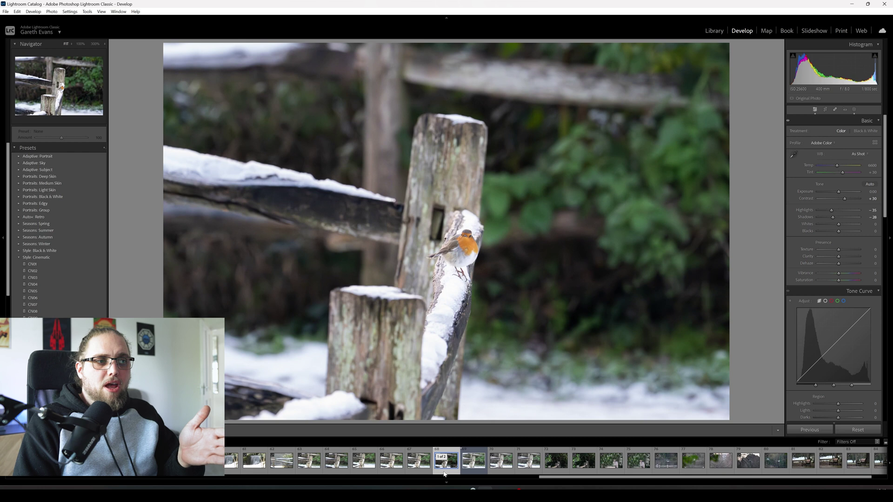
{"action": "key", "text": "backslash"}
{"action": "key", "text": "backslash"}
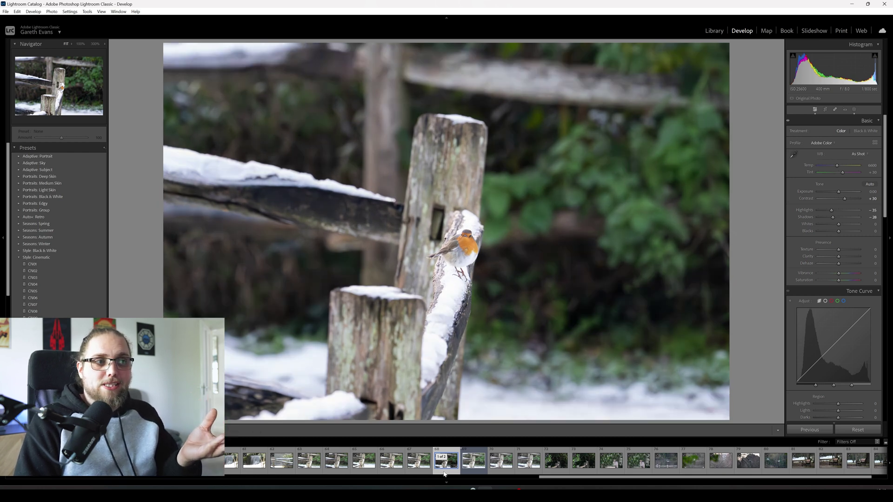